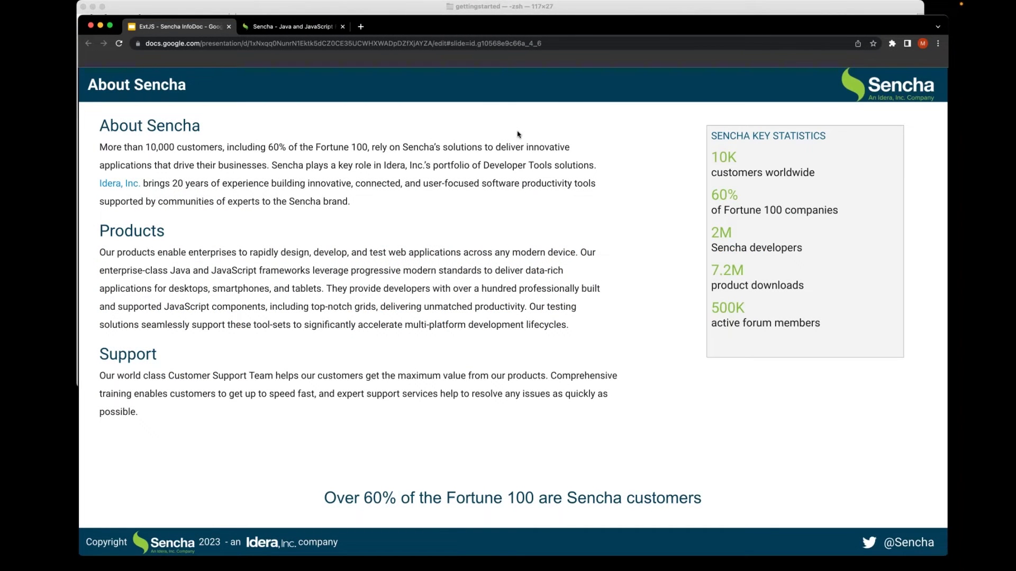
- Advance to the 'Getting Started with Sencha Ext JS' slide, then switch to the Sencha website
key(Right)
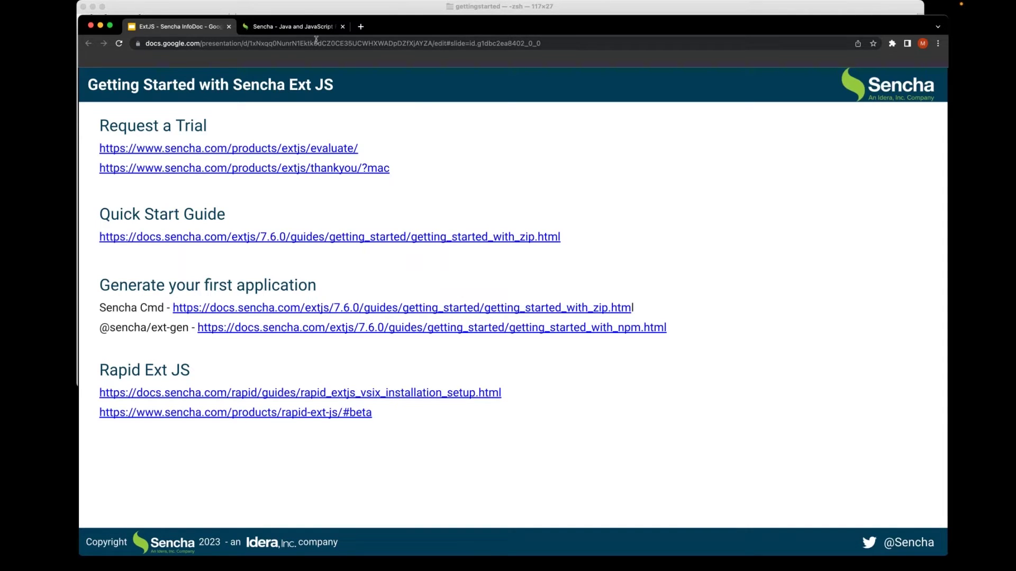
click(282, 26)
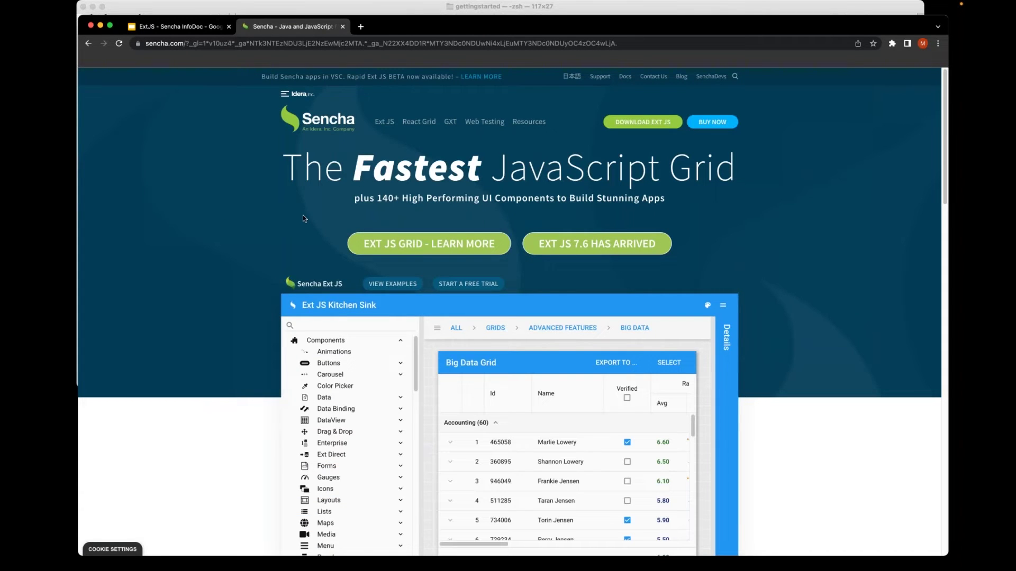
- Open the Ext JS free trial page from the sencha.com Download Ext JS link
click(615, 127)
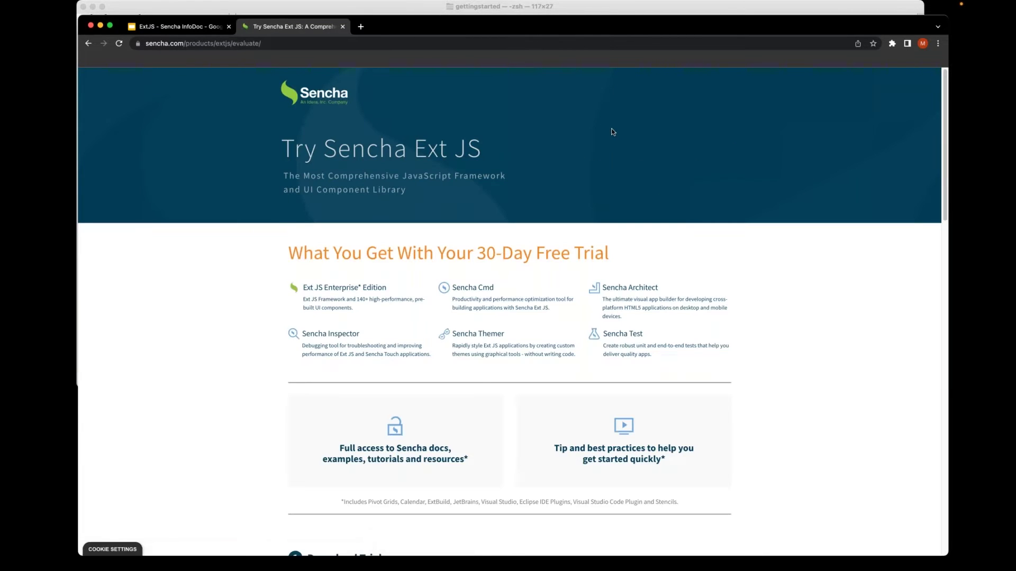
scroll(283, 335, down, 1)
scroll(283, 334, down, 2)
scroll(282, 332, down, 1)
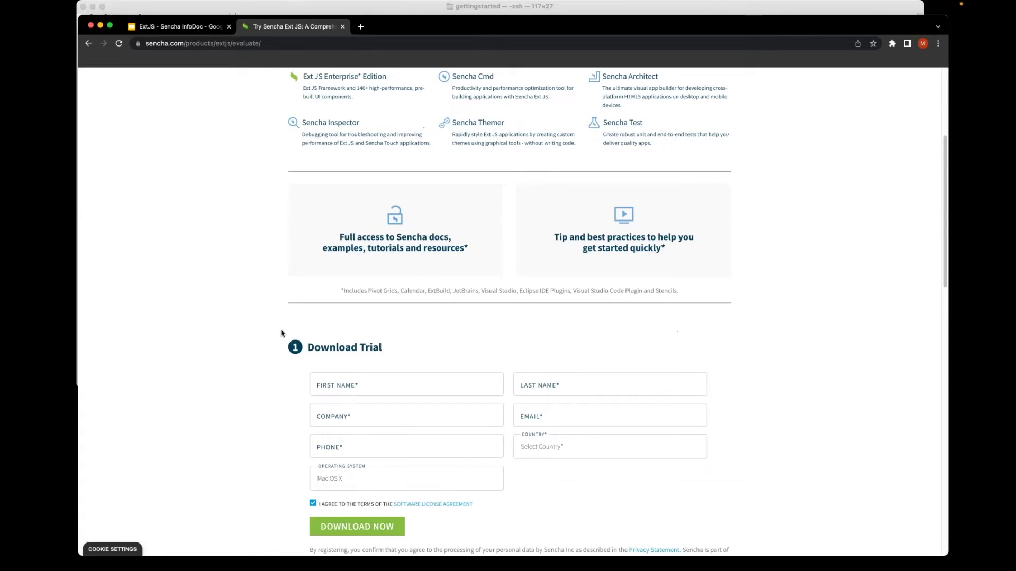
scroll(274, 322, down, 4)
scroll(270, 317, up, 1)
scroll(270, 318, up, 2)
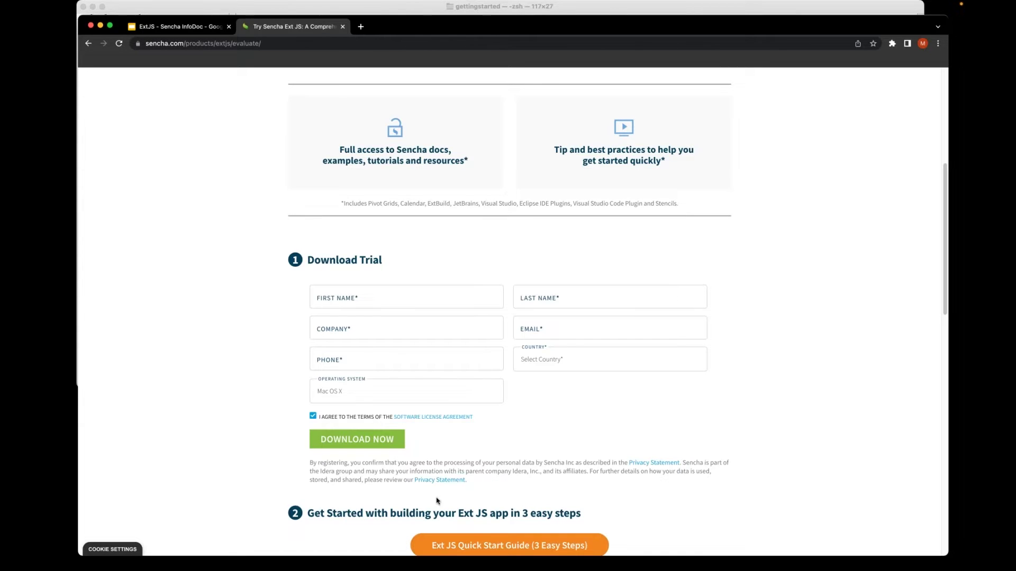
scroll(437, 500, down, 1)
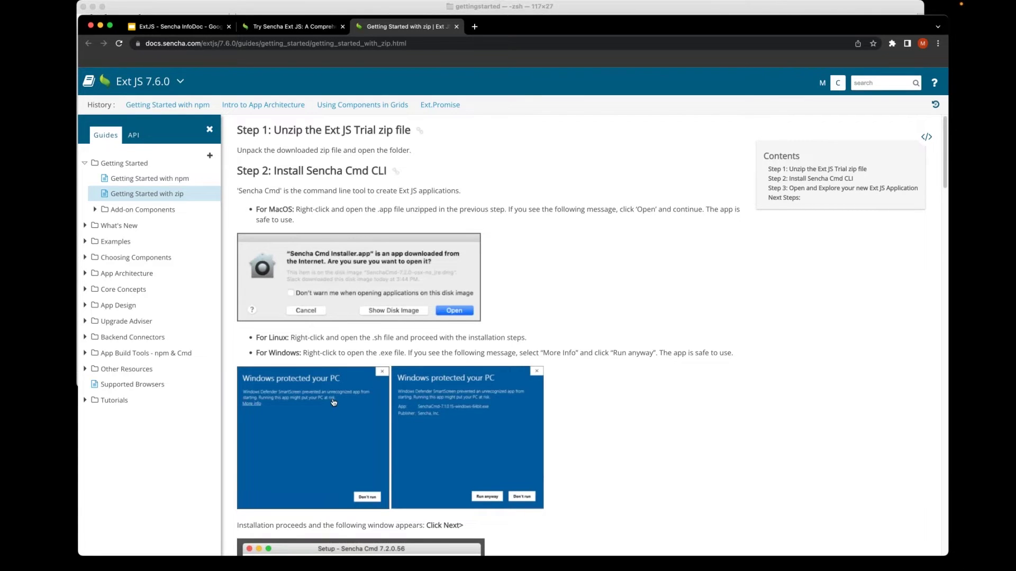
scroll(333, 398, down, 1)
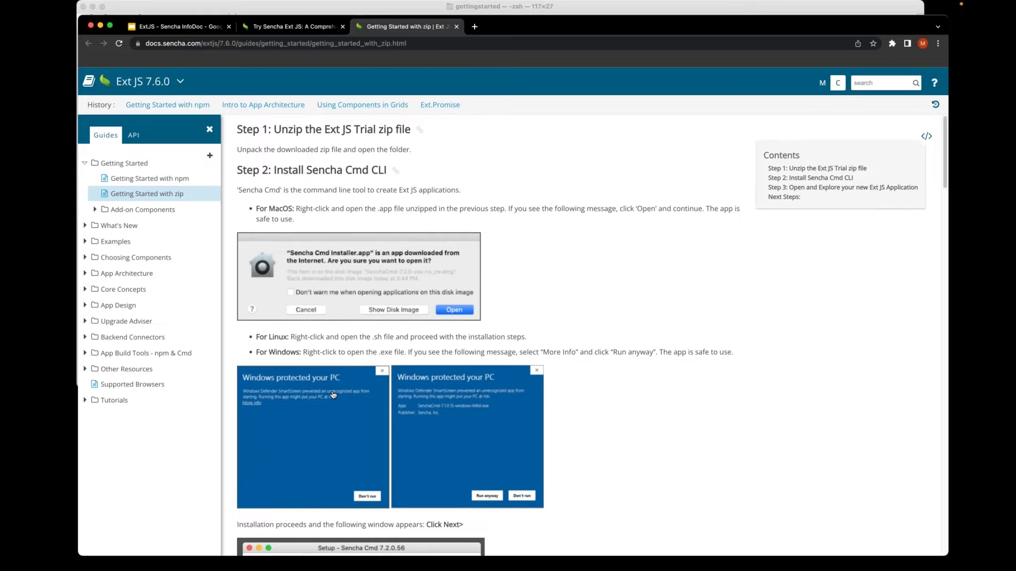
scroll(332, 396, down, 1)
scroll(350, 401, down, 5)
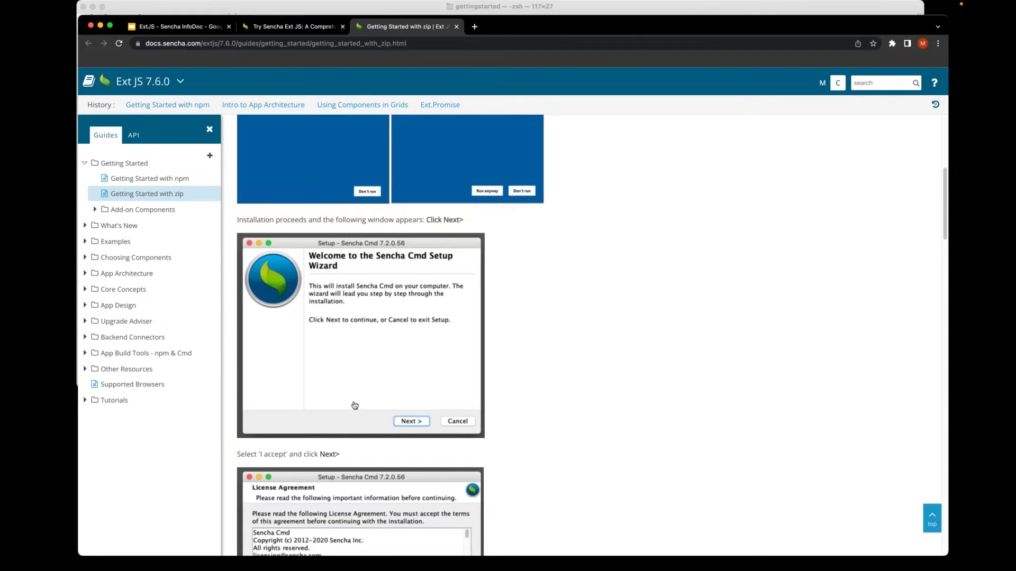
scroll(354, 404, down, 1)
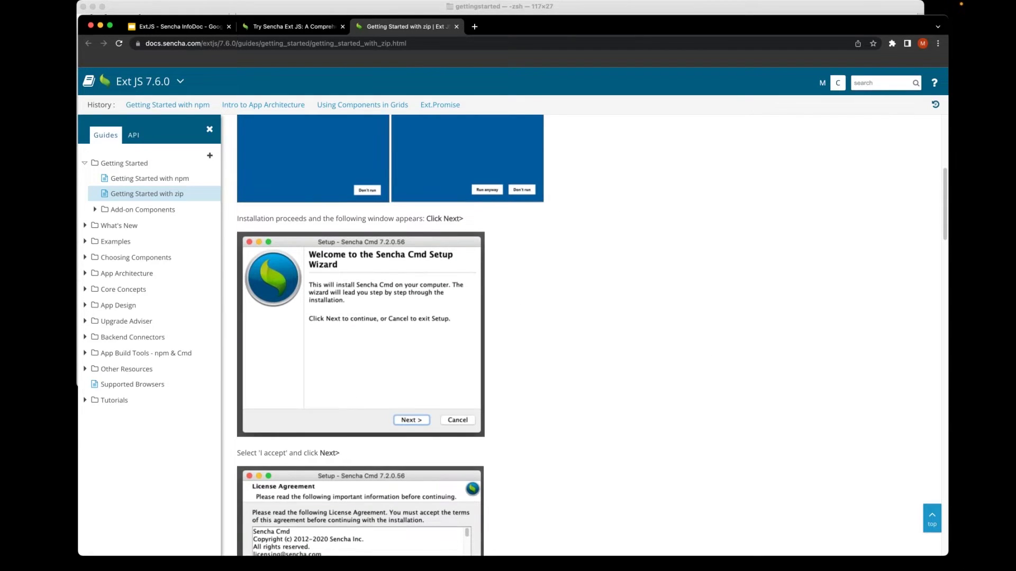
scroll(352, 405, down, 2)
scroll(352, 404, down, 4)
scroll(353, 405, down, 5)
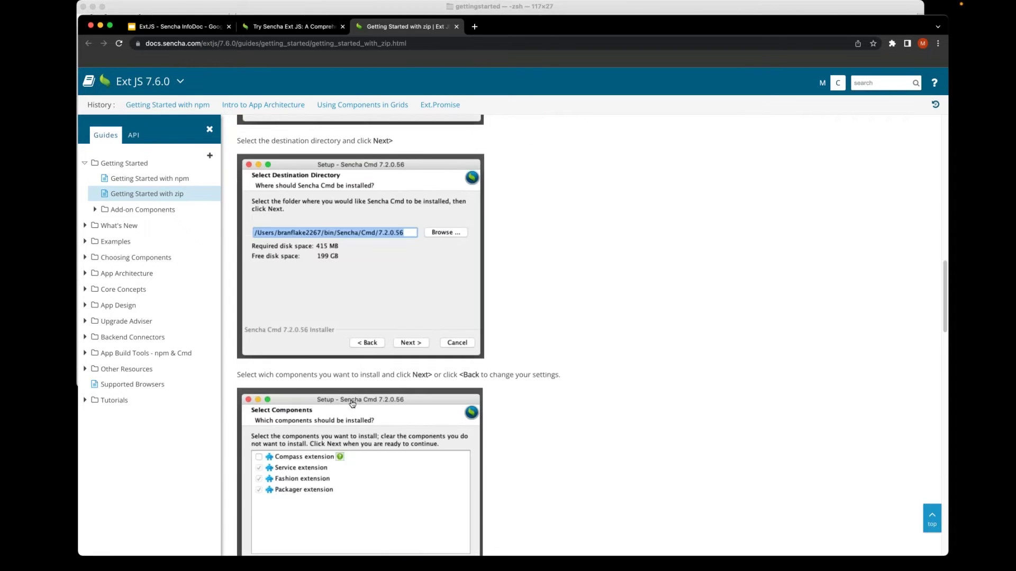
scroll(353, 406, down, 3)
scroll(352, 405, down, 2)
scroll(353, 405, down, 3)
scroll(353, 405, down, 1)
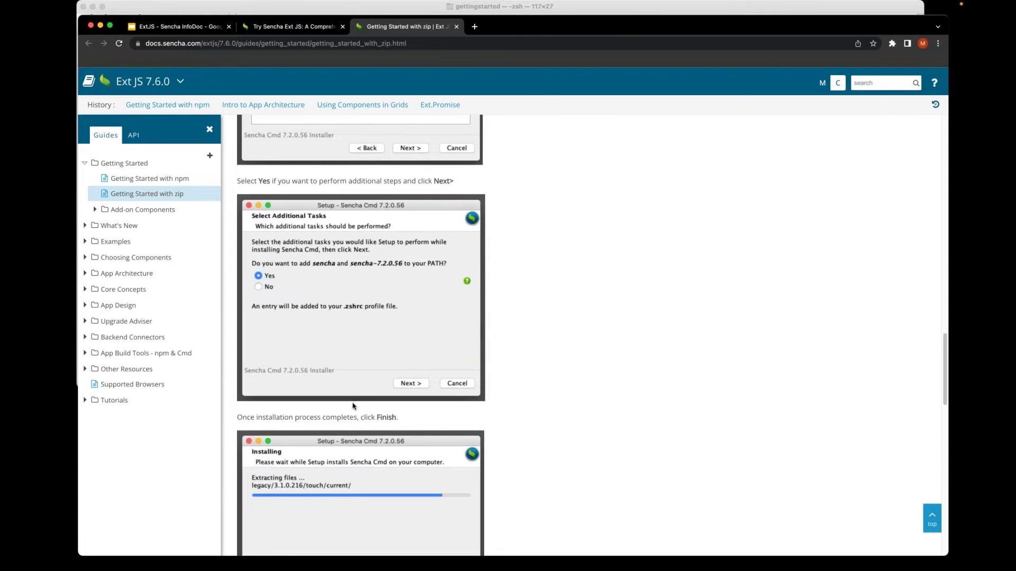
- Run 'sencha' in Terminal to confirm Sencha Cmd v7.6.0.87, then return to the guide
click(392, 7)
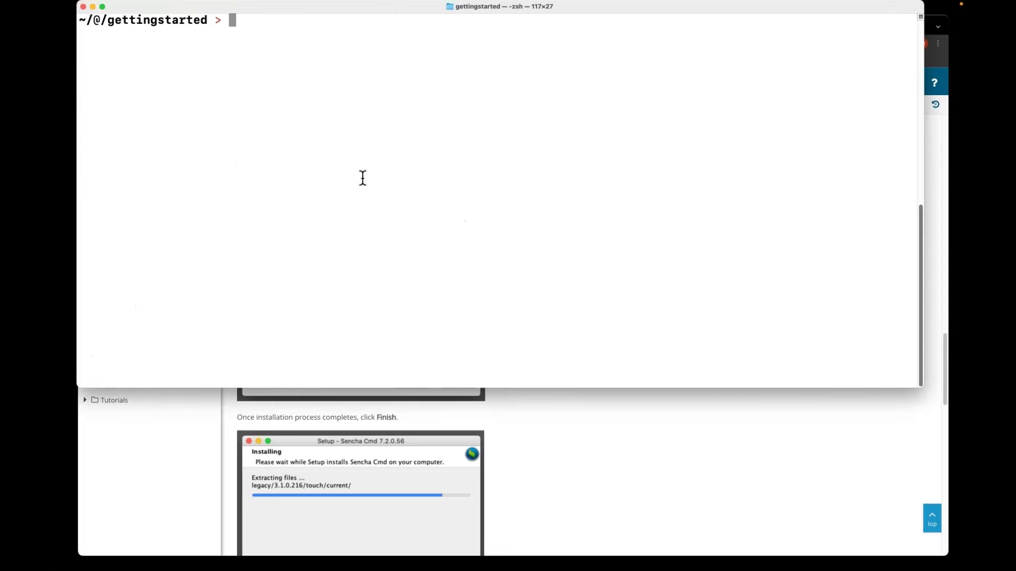
text(s)
text(encha)
key(Return)
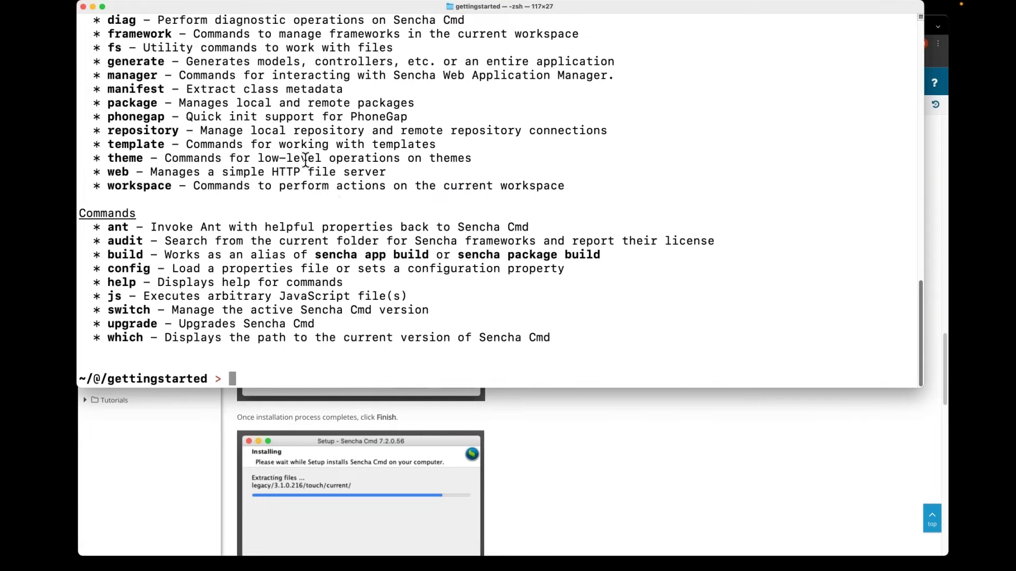
scroll(305, 161, up, 3)
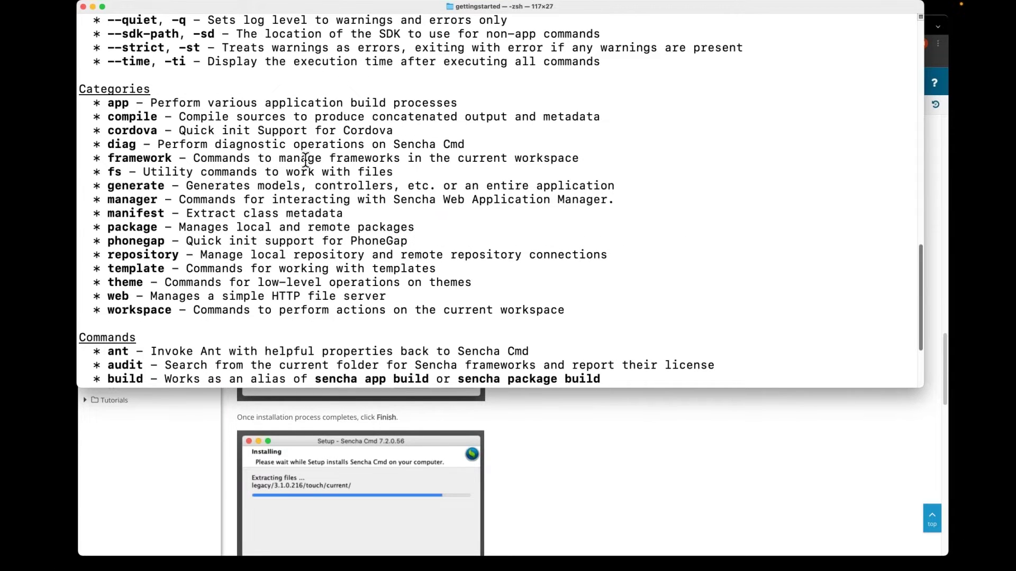
scroll(305, 161, up, 2)
scroll(305, 161, up, 3)
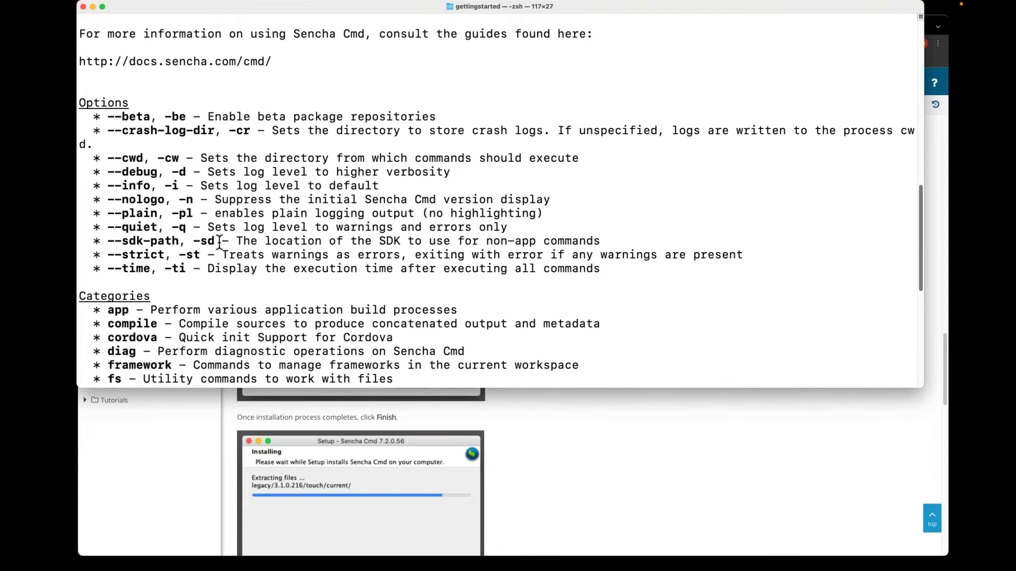
scroll(219, 241, up, 3)
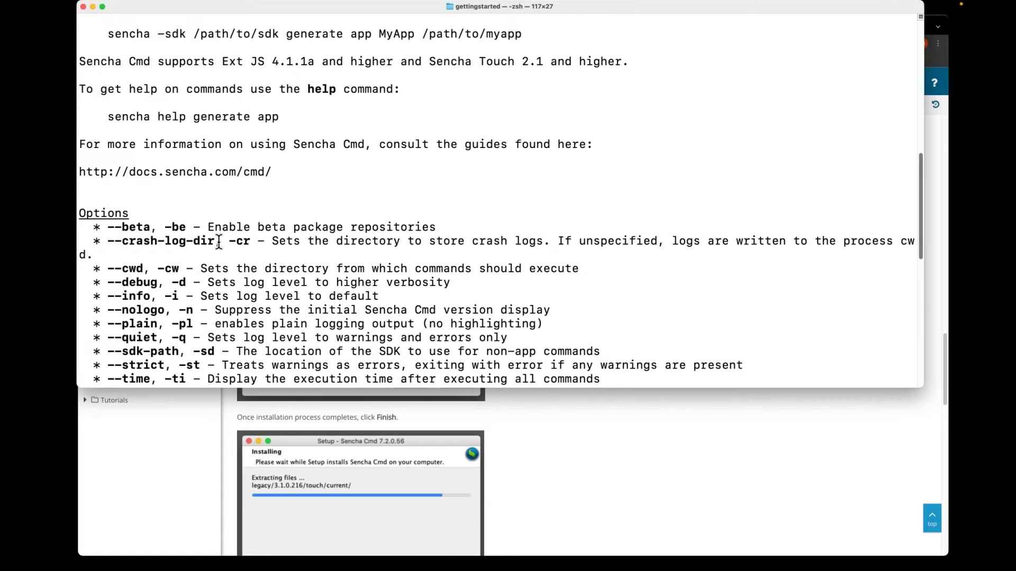
scroll(218, 241, up, 3)
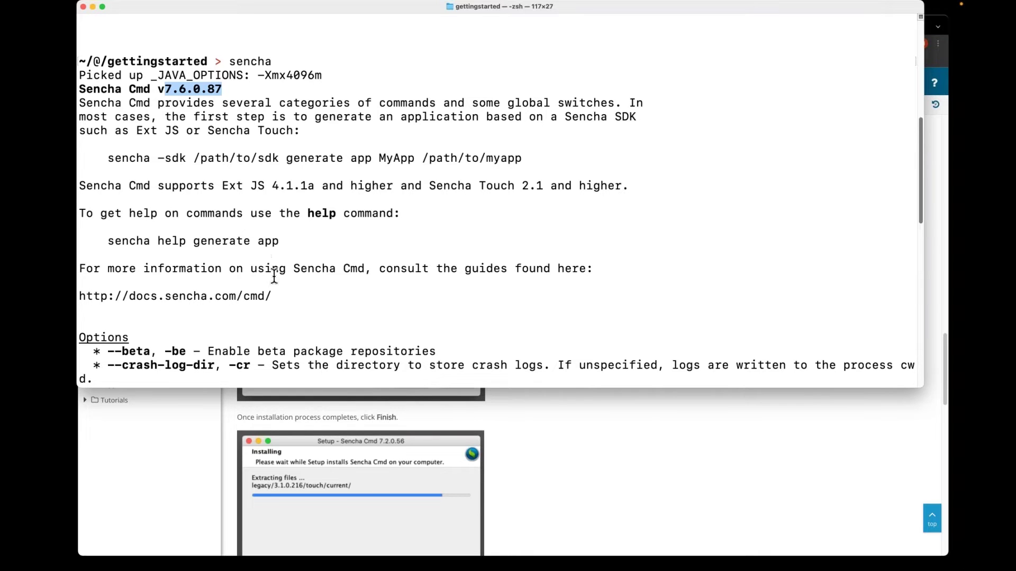
key(super+Tab)
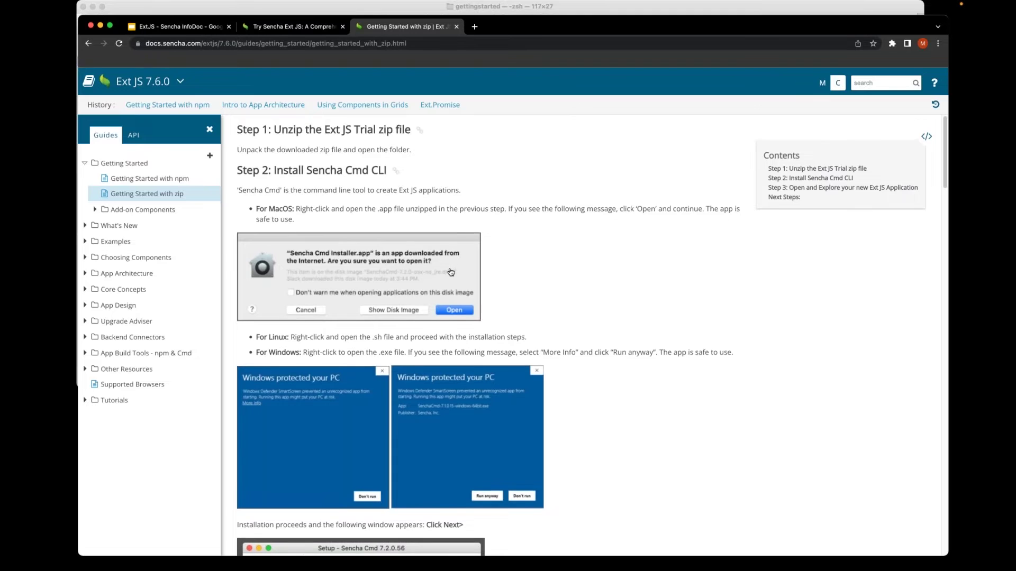
scroll(450, 274, down, 2)
scroll(451, 272, down, 5)
scroll(451, 271, down, 2)
scroll(450, 270, down, 1)
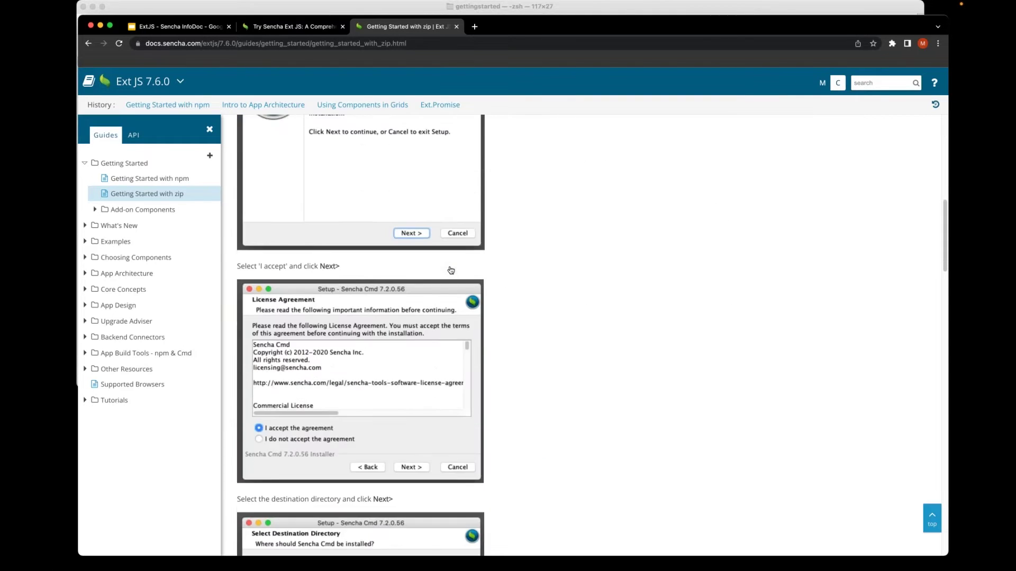
scroll(450, 270, down, 12)
scroll(451, 271, down, 3)
scroll(450, 271, down, 10)
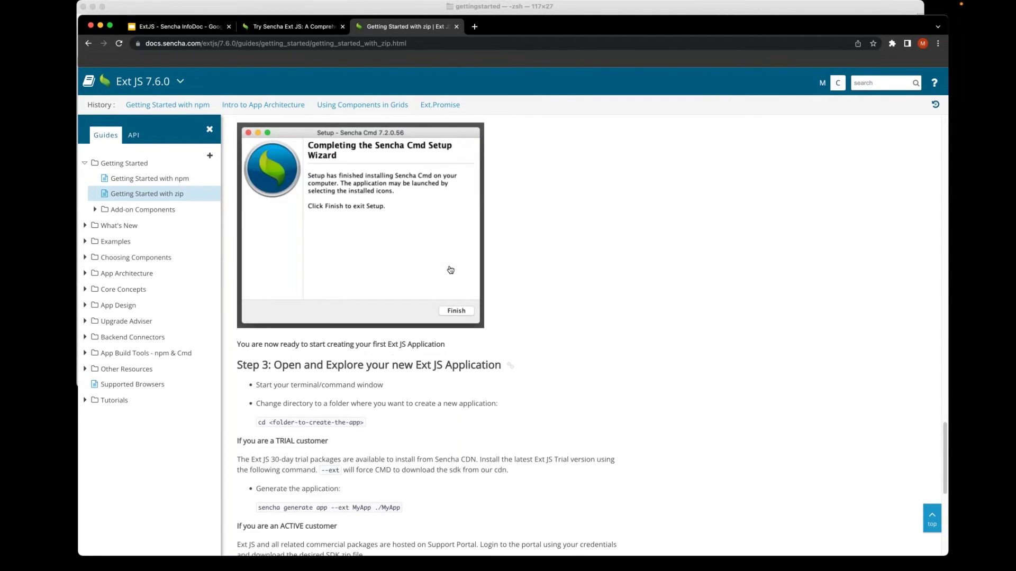
scroll(580, 151, down, 3)
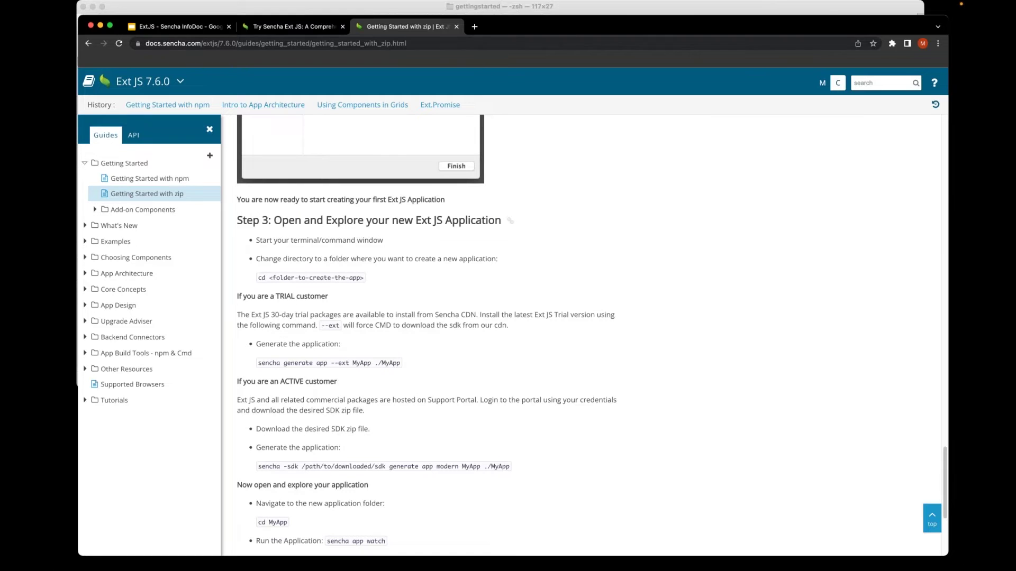
- Clear the Terminal to an empty prompt, then bring the Step 3 guide back
click(385, 11)
click(297, 279)
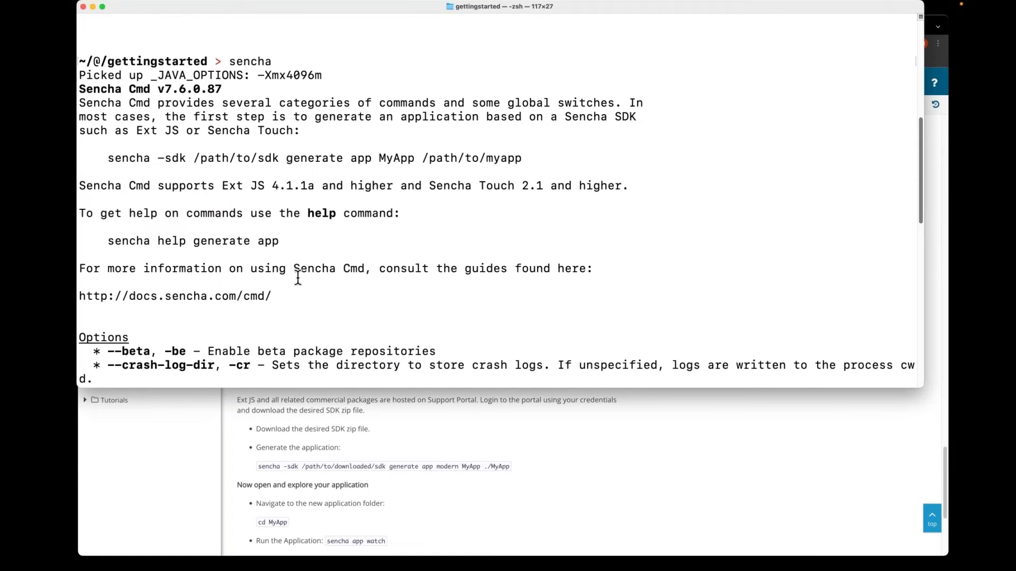
text(clear)
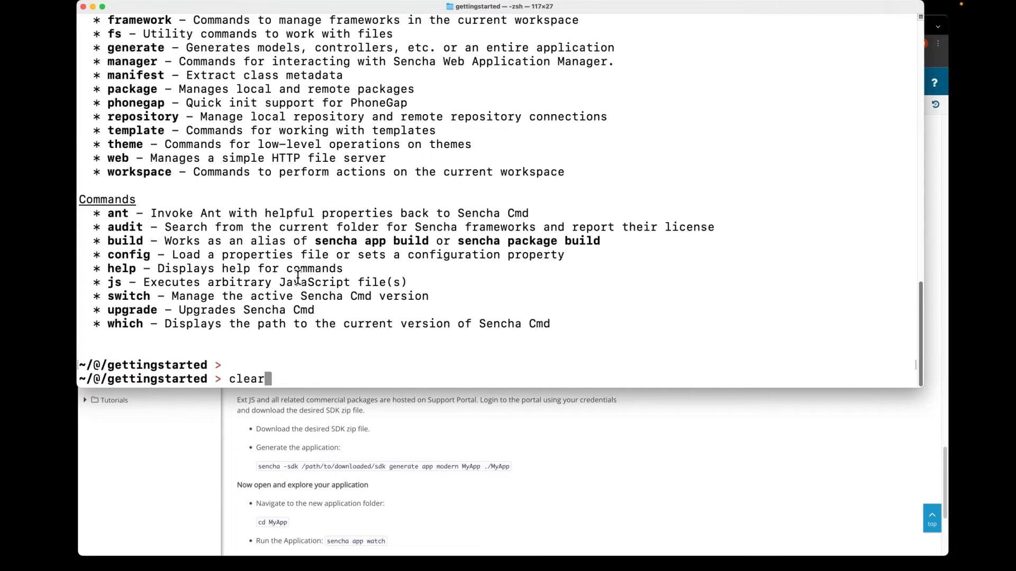
key(Return)
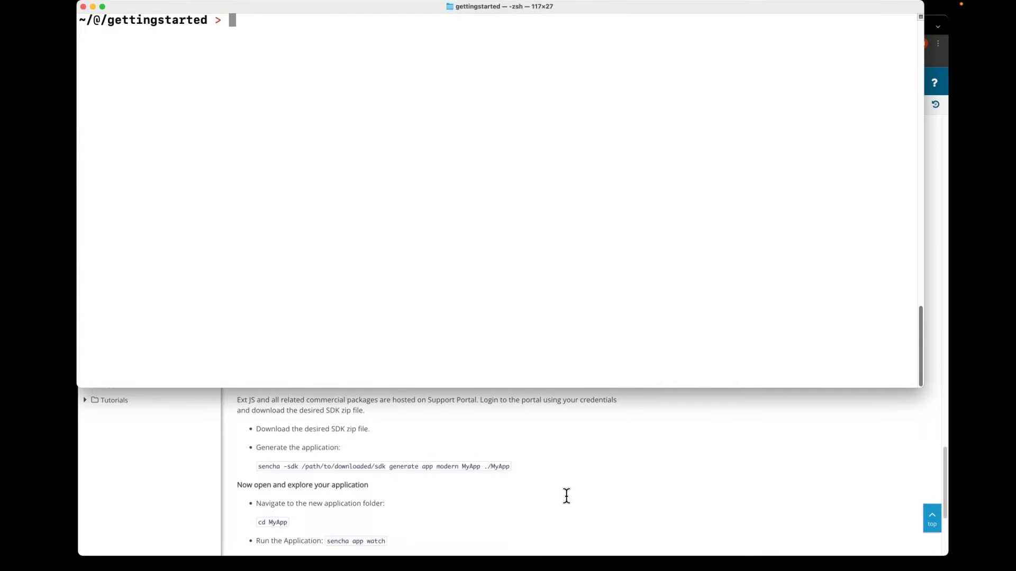
click(568, 496)
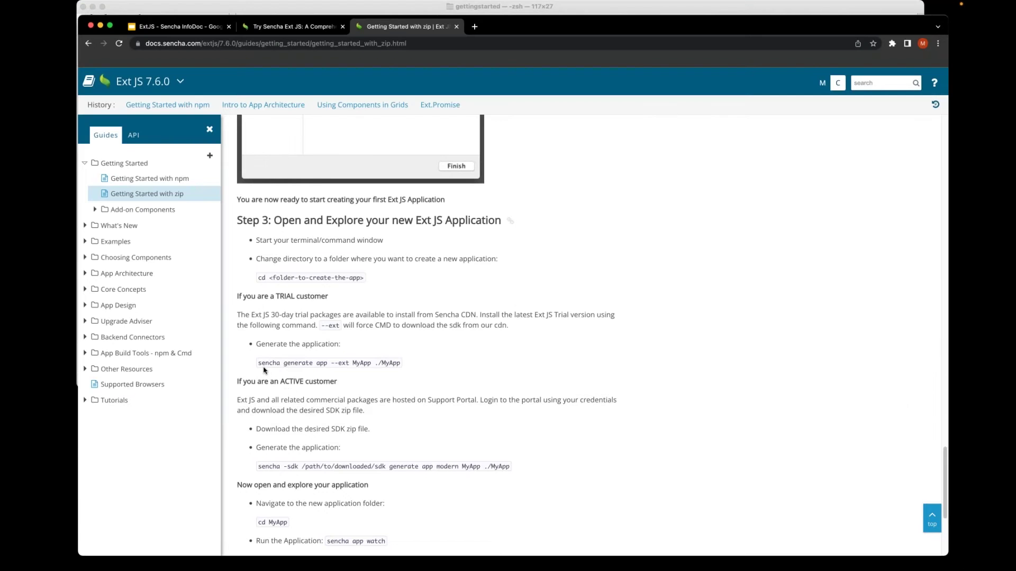
- Copy 'sencha generate app --ext MyApp ./MyApp' from the guide and run it in Terminal
drag(258, 363, 403, 363)
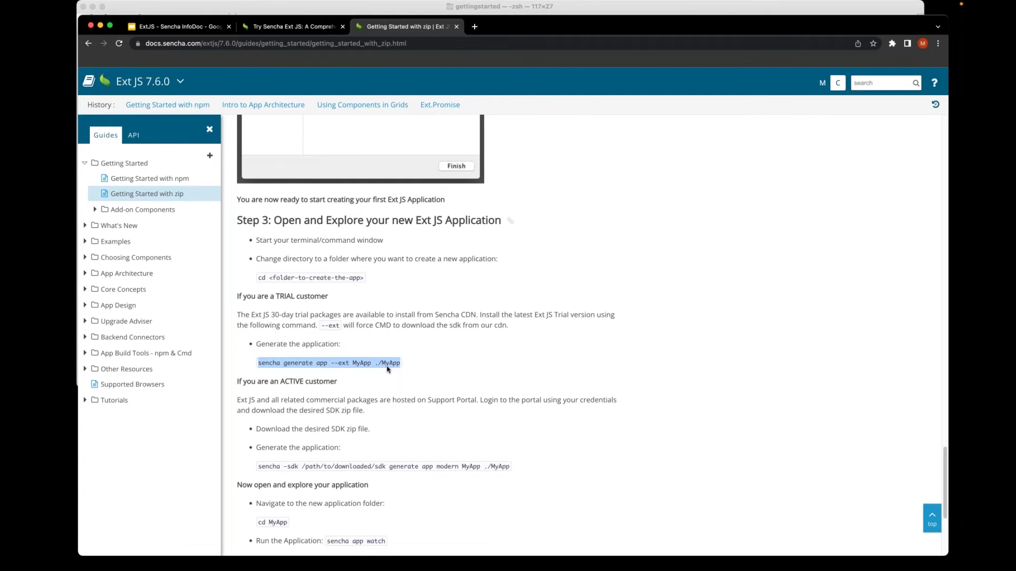
right_click(334, 364)
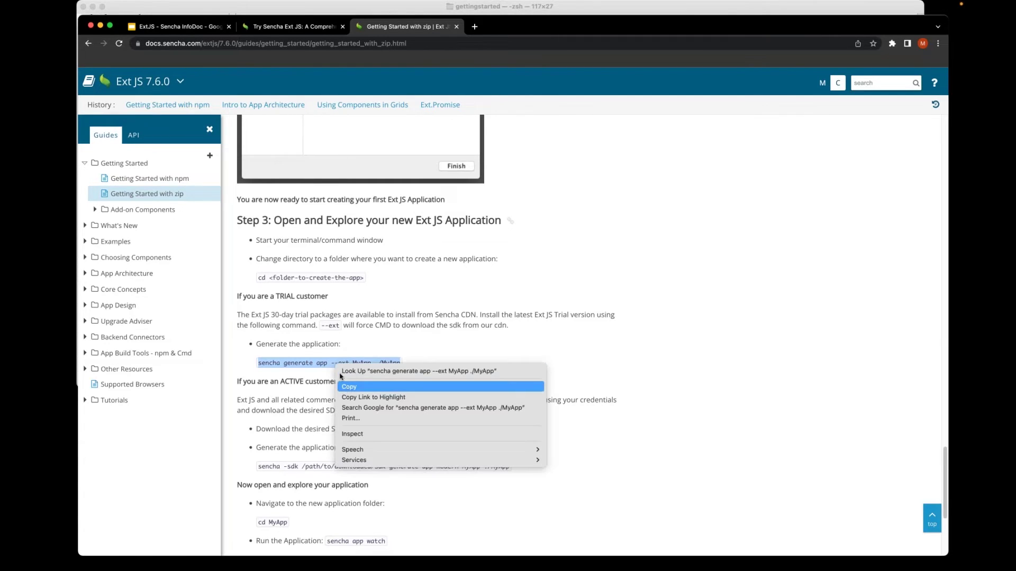
click(361, 386)
click(367, 5)
right_click(262, 63)
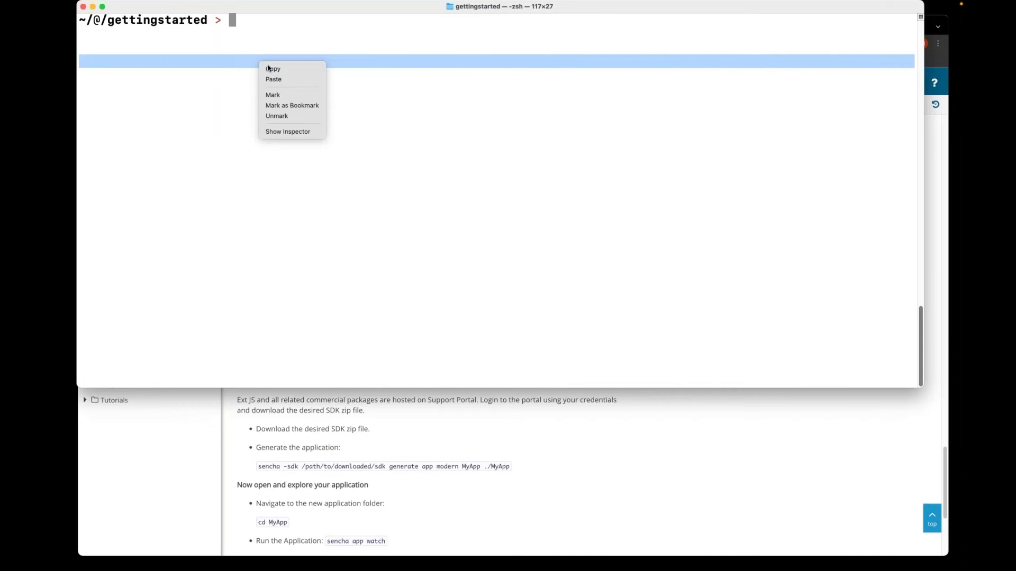
click(277, 79)
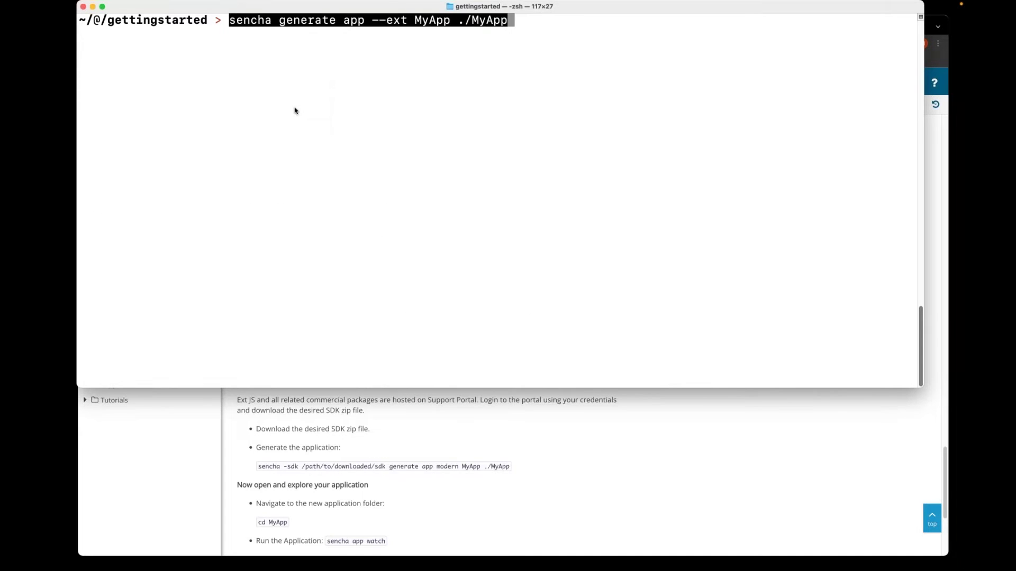
key(Return)
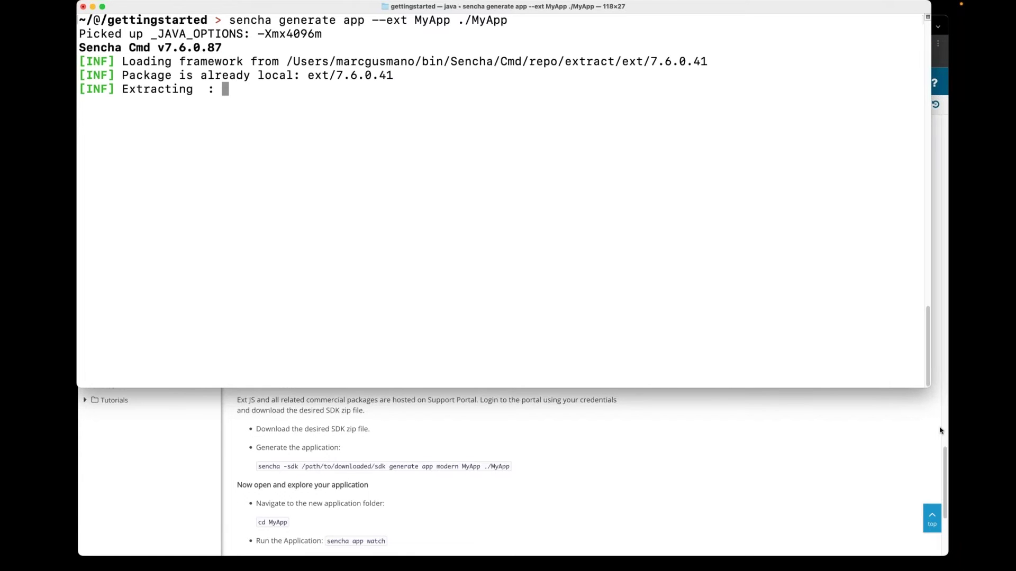
- Enlarge the Terminal window while MyApp builds, then clear the build output
drag(918, 388, 952, 443)
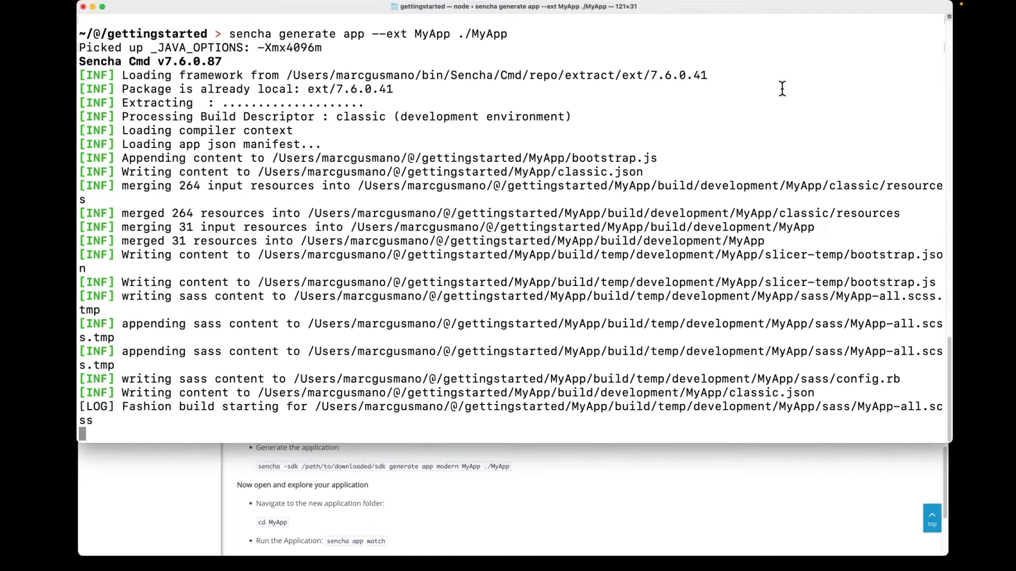
drag(952, 82, 963, 82)
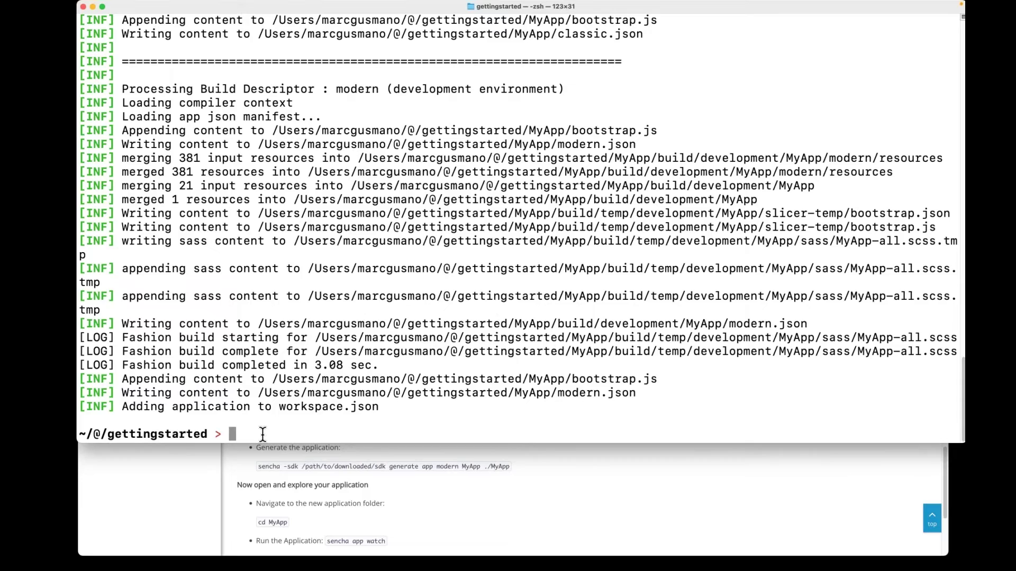
key(ctrl+l)
text(ls)
- List the folder, cd into MyApp, and run 'code .' to open it in the editor
key(Return)
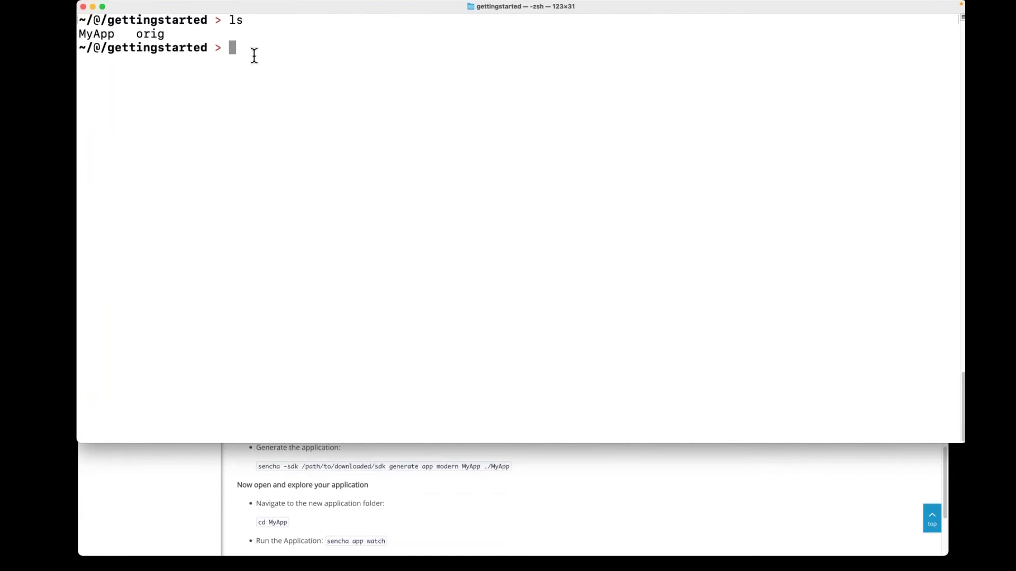
text(cd )
text(My)
text(App)
key(Return)
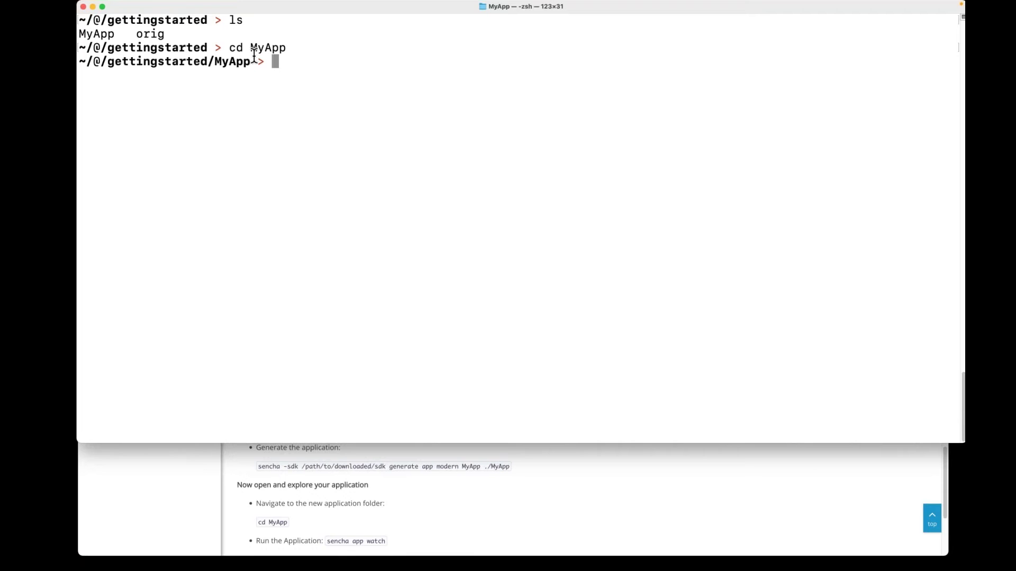
text(code)
text( .)
key(Return)
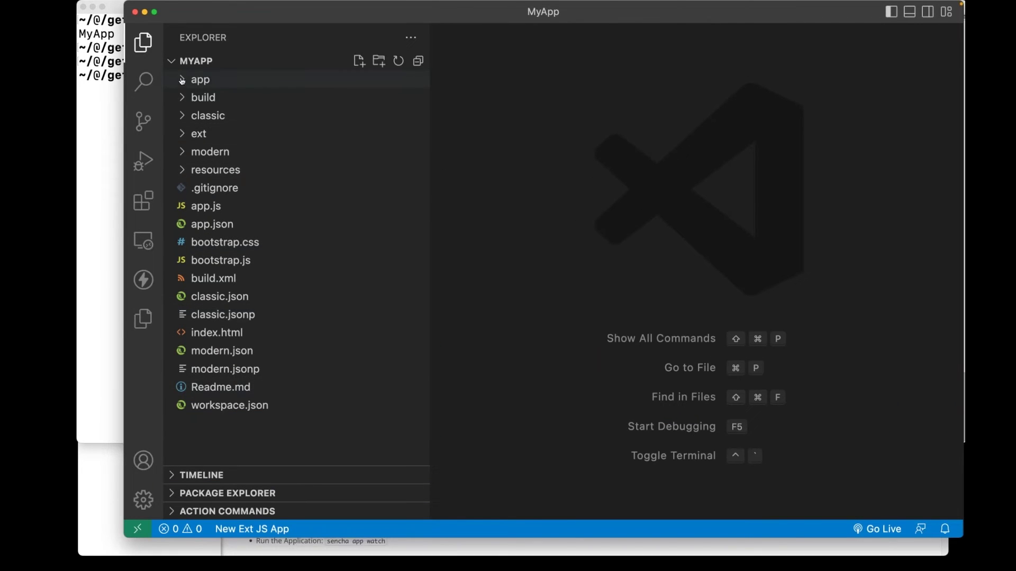
- Expand app > view/main and view MainModel.js, then MainController.js, before returning to the guide
click(176, 84)
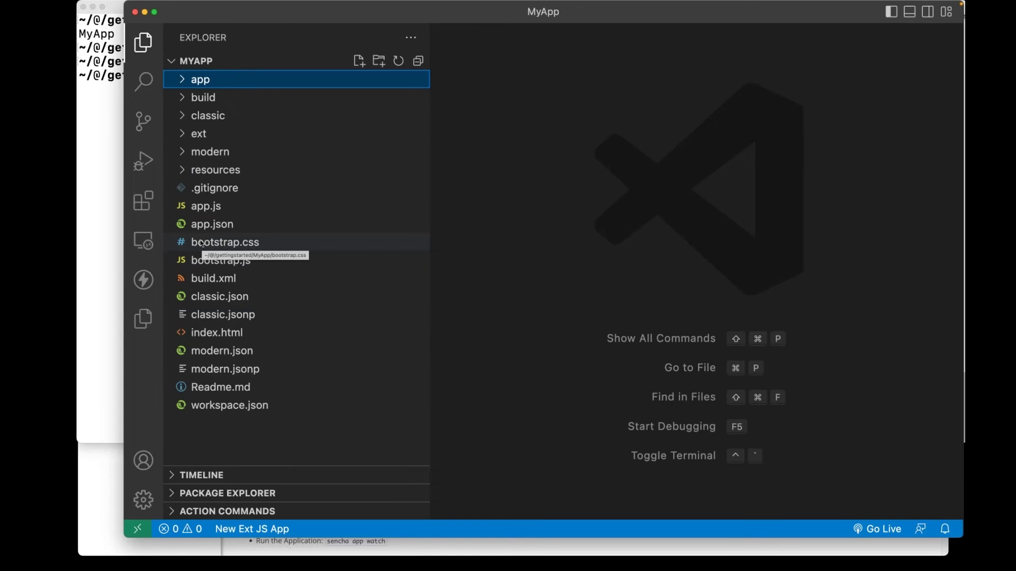
click(184, 80)
click(192, 134)
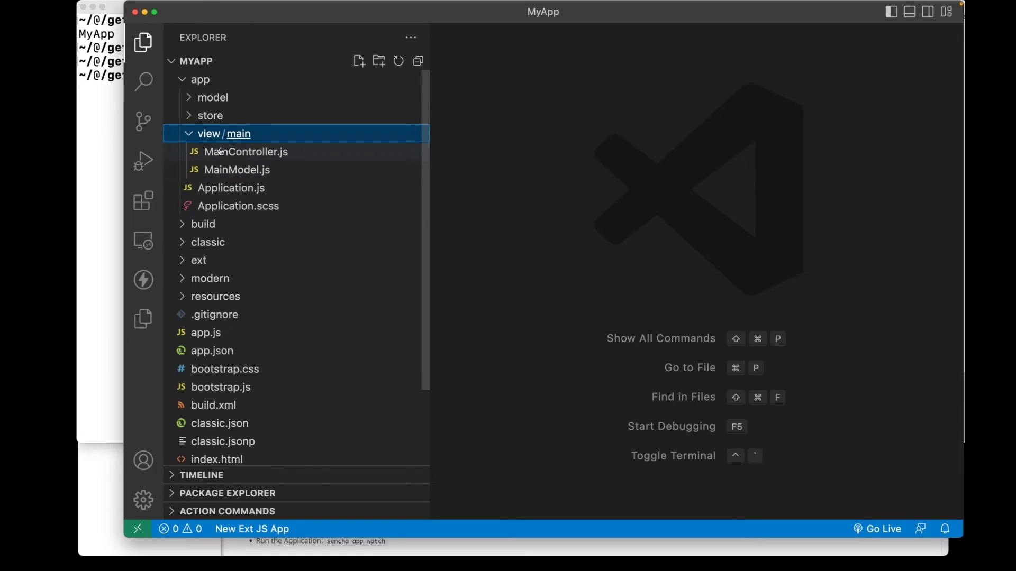
click(247, 170)
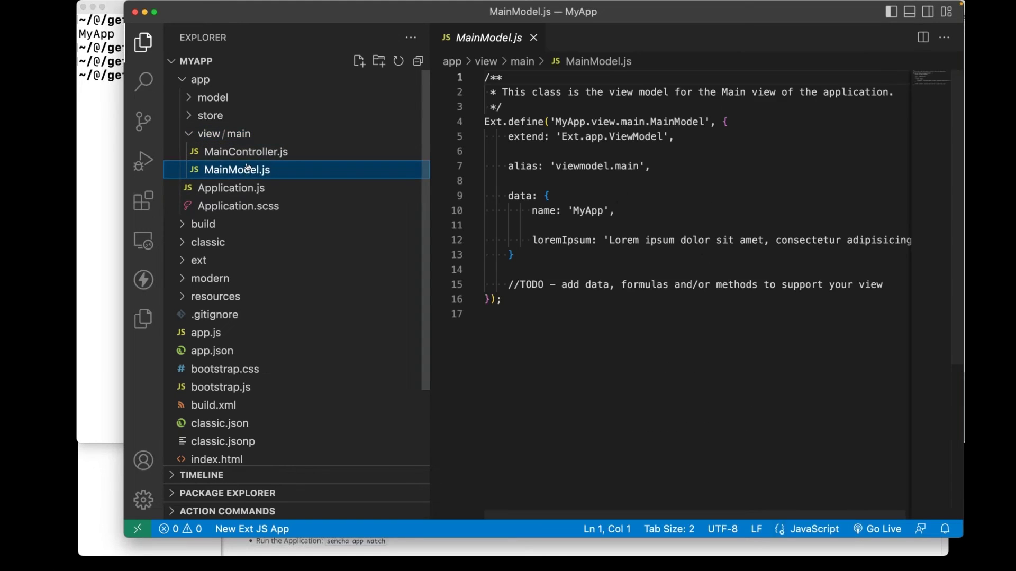
click(246, 152)
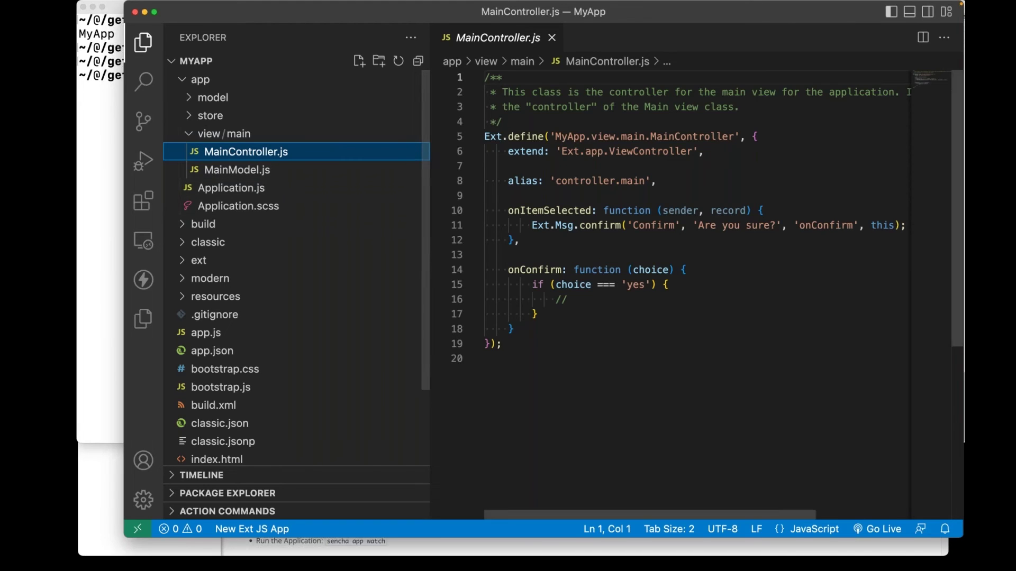
click(109, 491)
scroll(275, 287, down, 2)
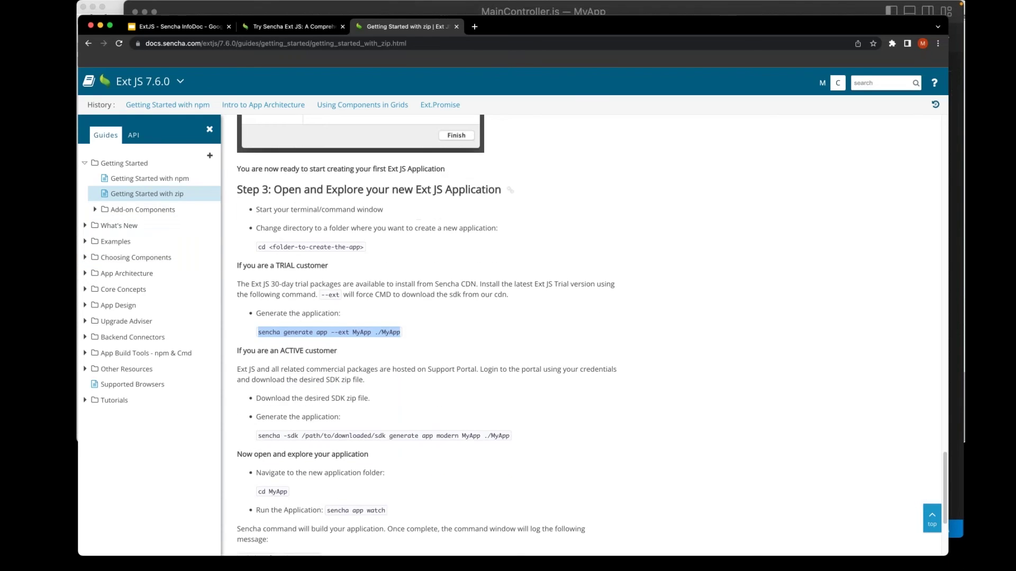
scroll(282, 341, down, 3)
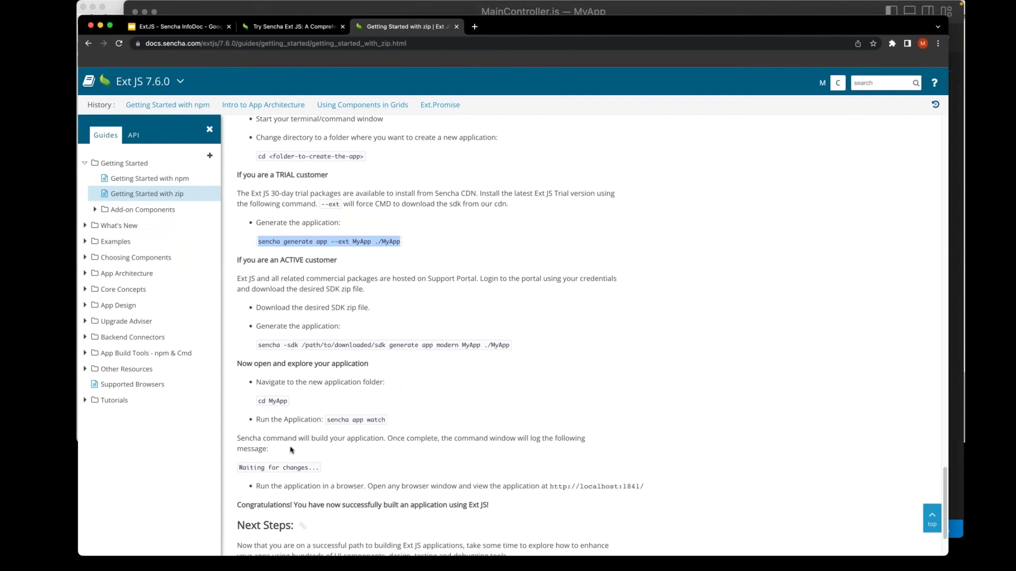
scroll(290, 446, down, 3)
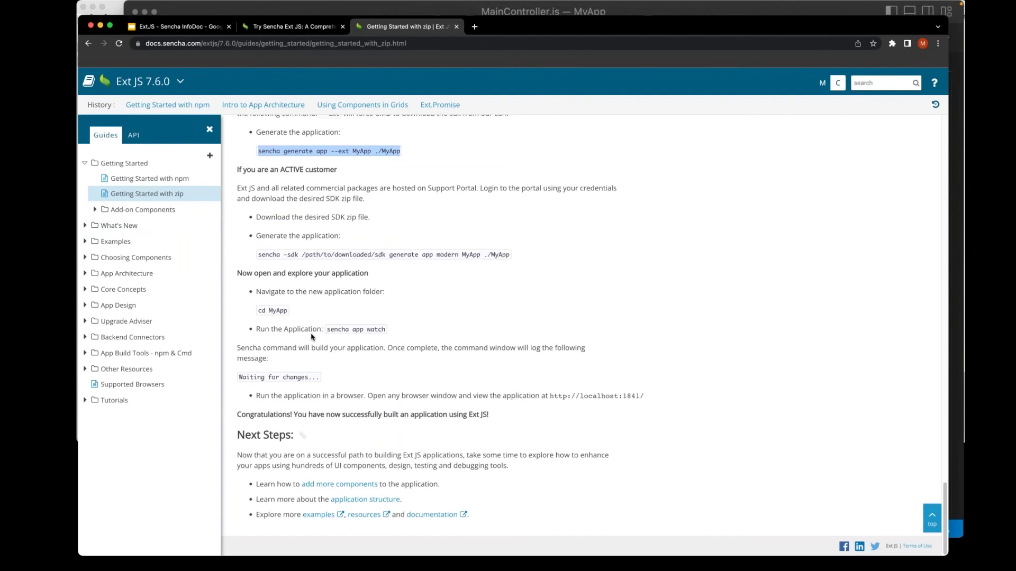
click(329, 331)
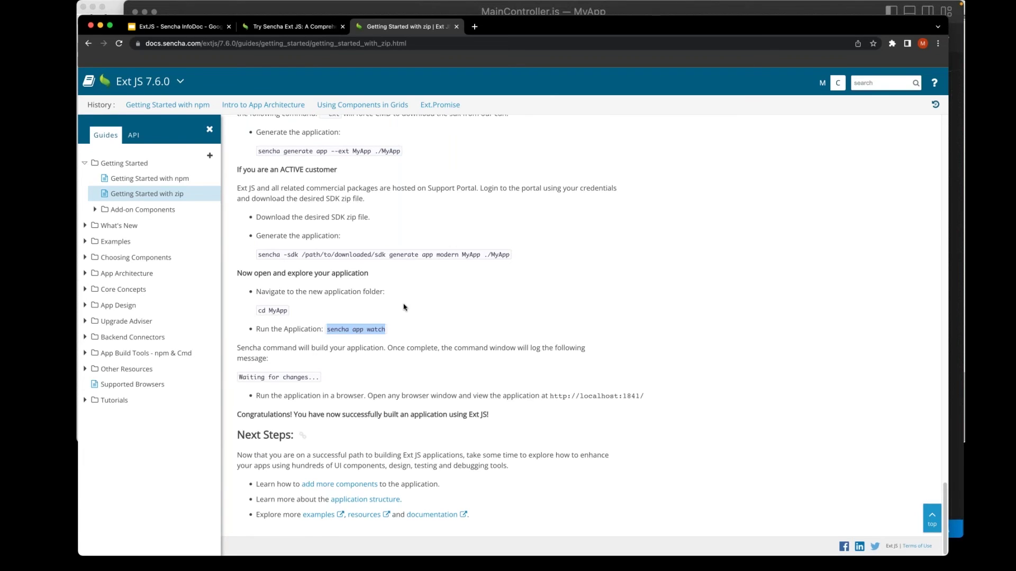
click(282, 12)
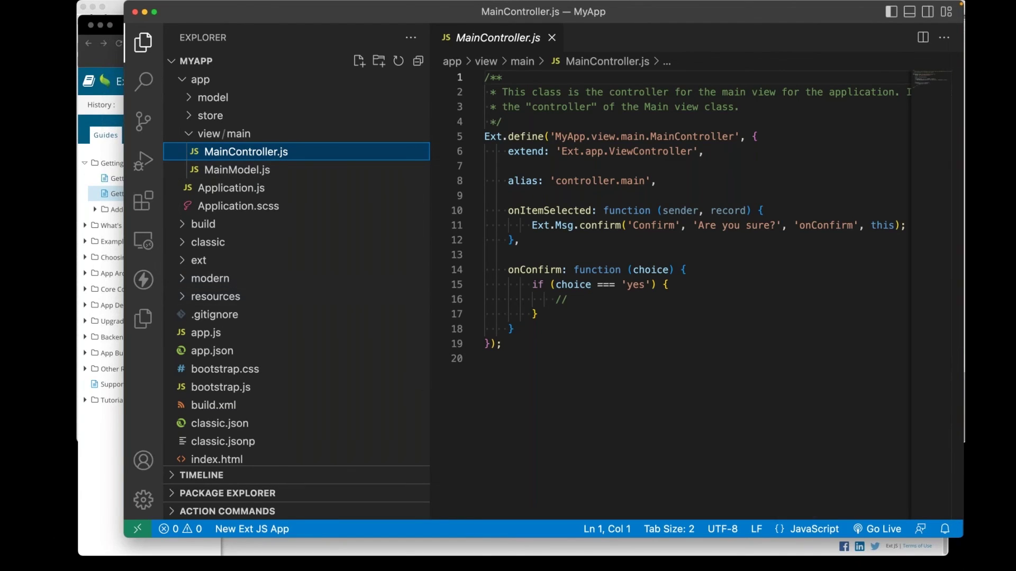
- In VS Code's integrated terminal, run 'sencha app watch' to serve MyApp on port 1841
drag(569, 520, 564, 313)
drag(564, 278, 563, 279)
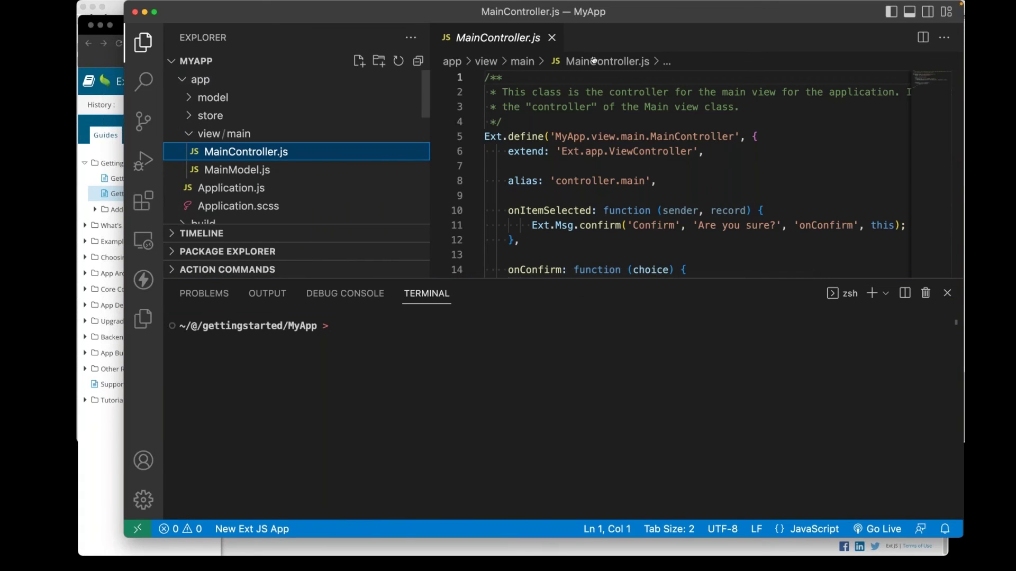
click(383, 361)
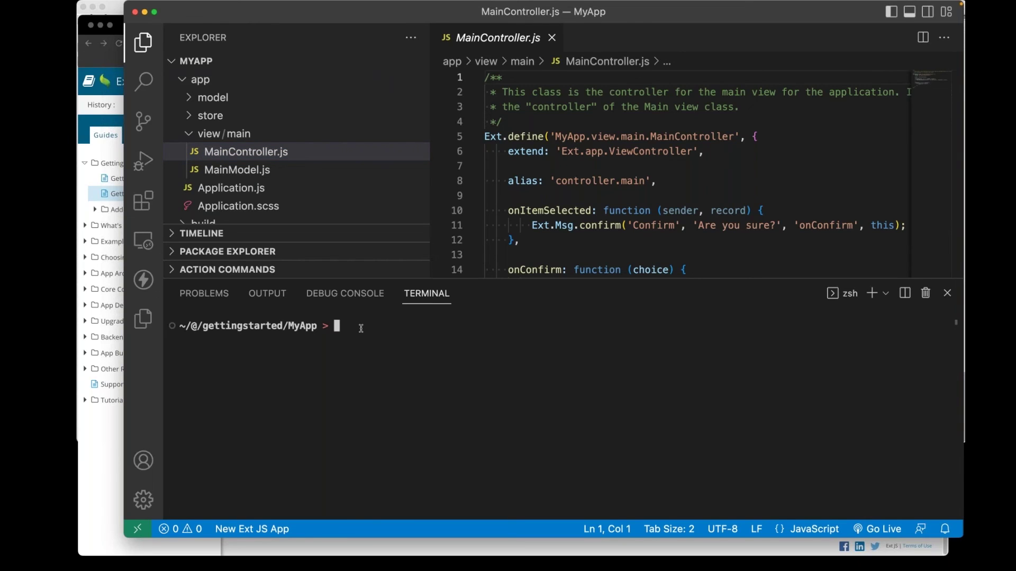
text(sencha )
text(app watc)
text(h)
key(Return)
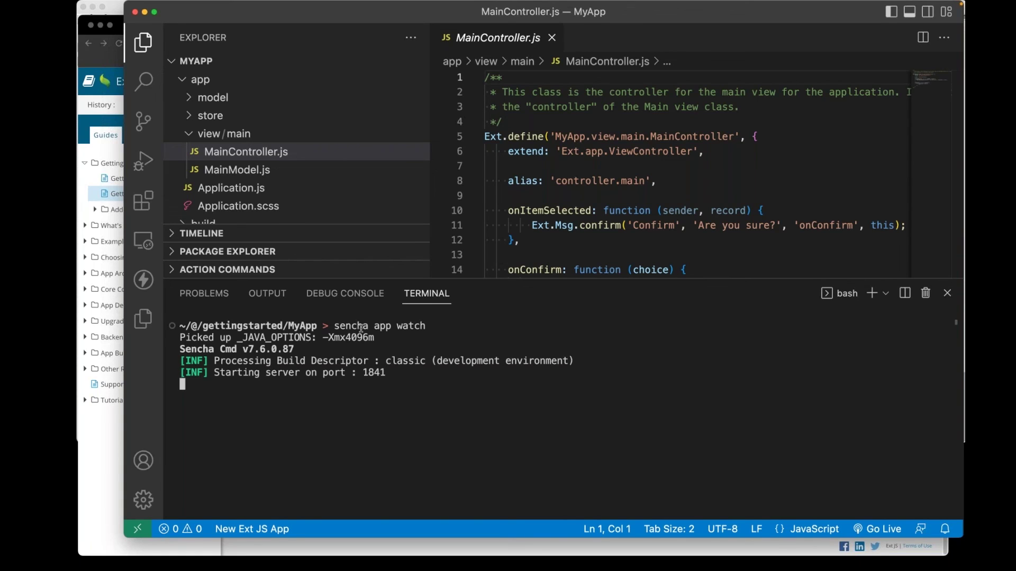
drag(455, 362, 540, 361)
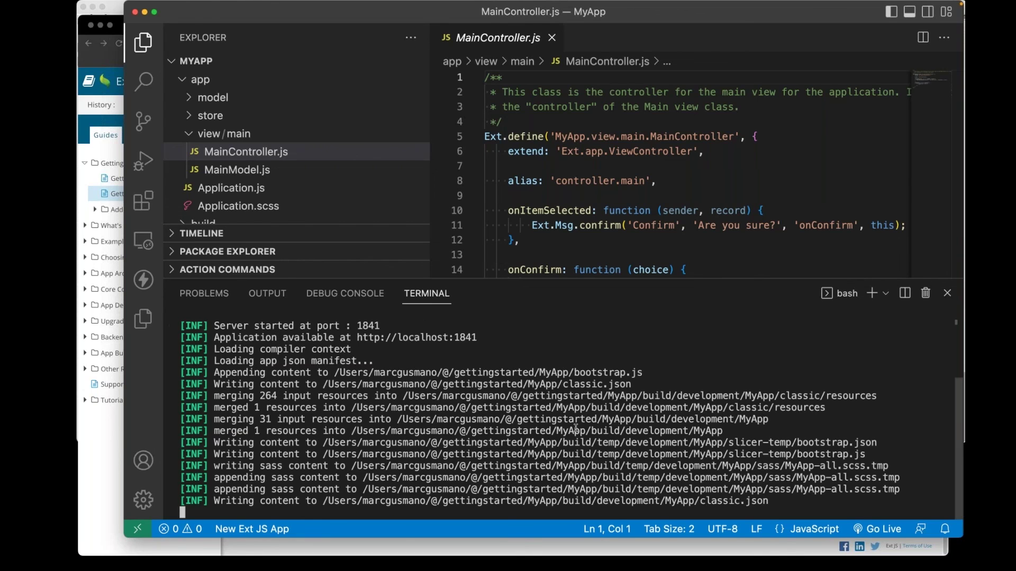
scroll(575, 428, up, 4)
scroll(557, 425, up, 3)
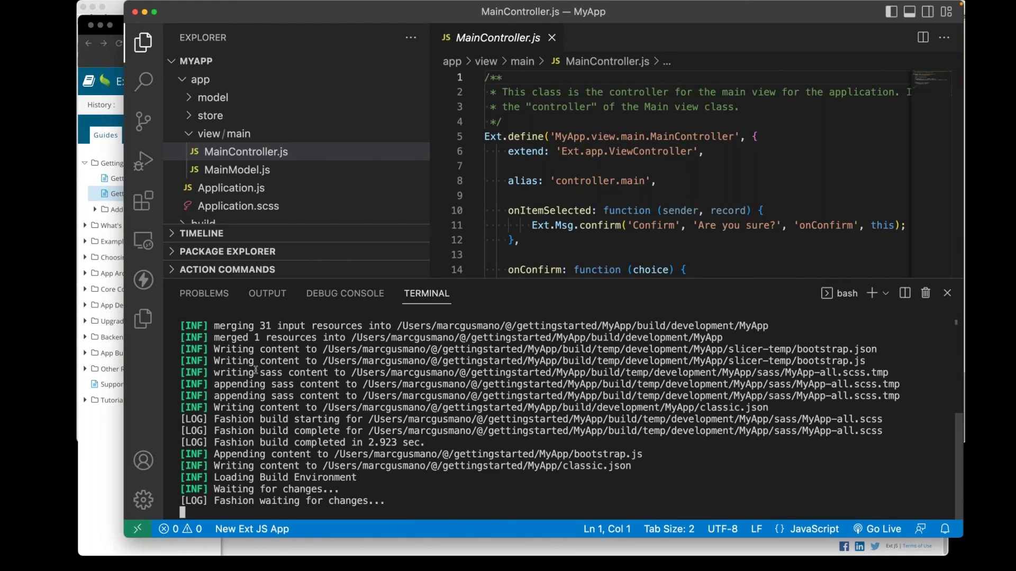
- Load localhost:1841 in a new Chrome tab to show MyApp's Personnel grid
click(85, 484)
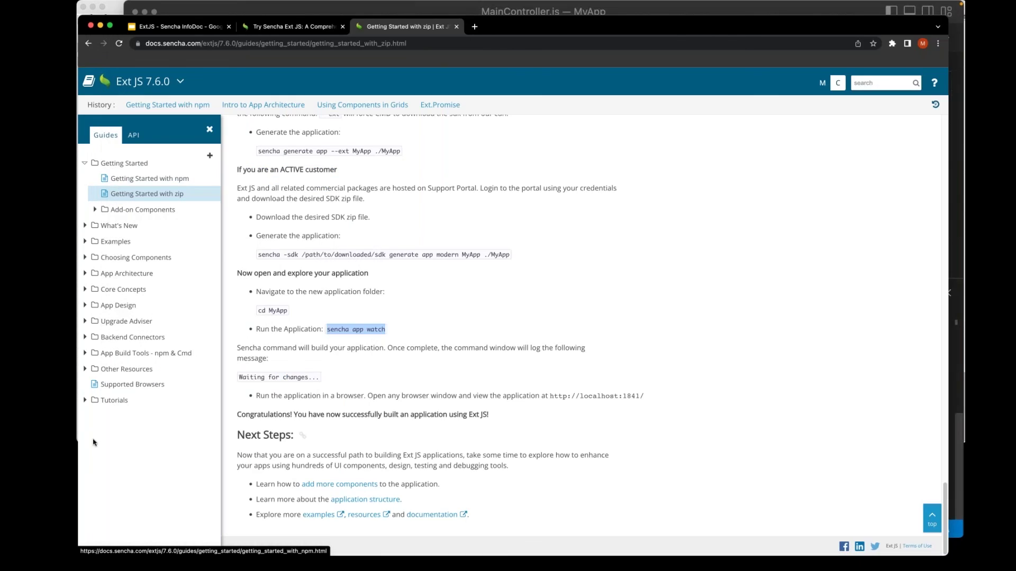
key(super+t)
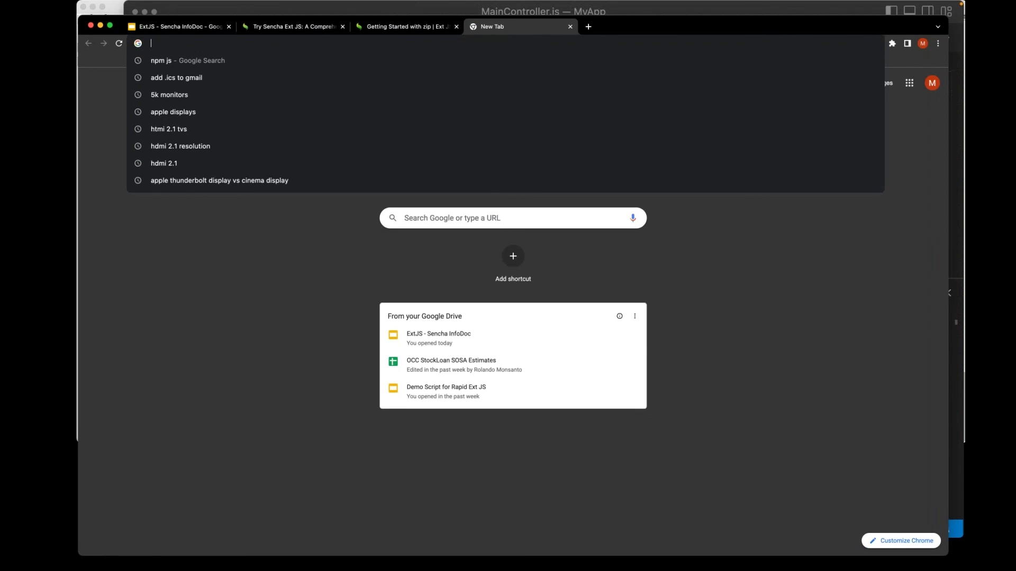
text(local)
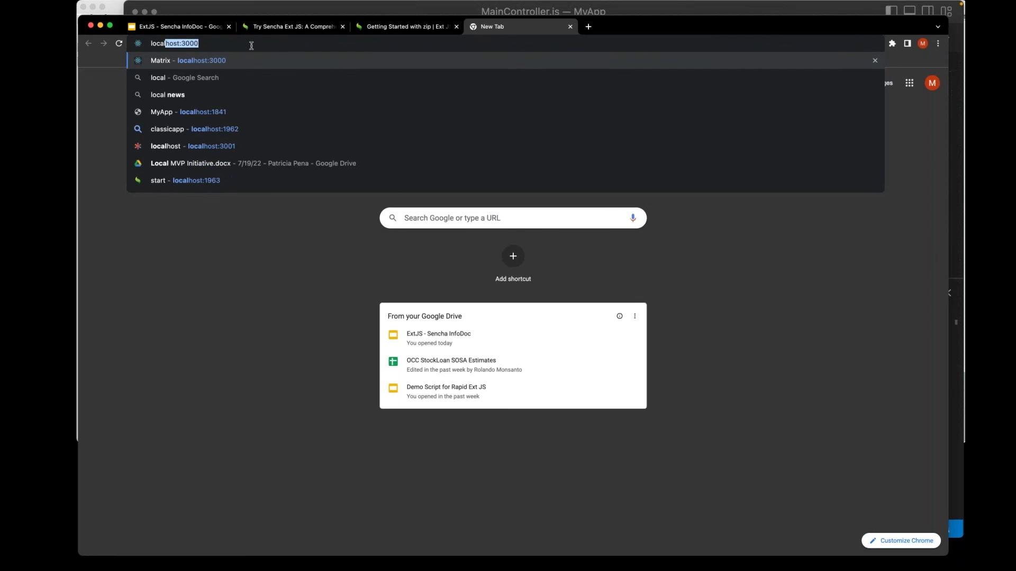
text(host:)
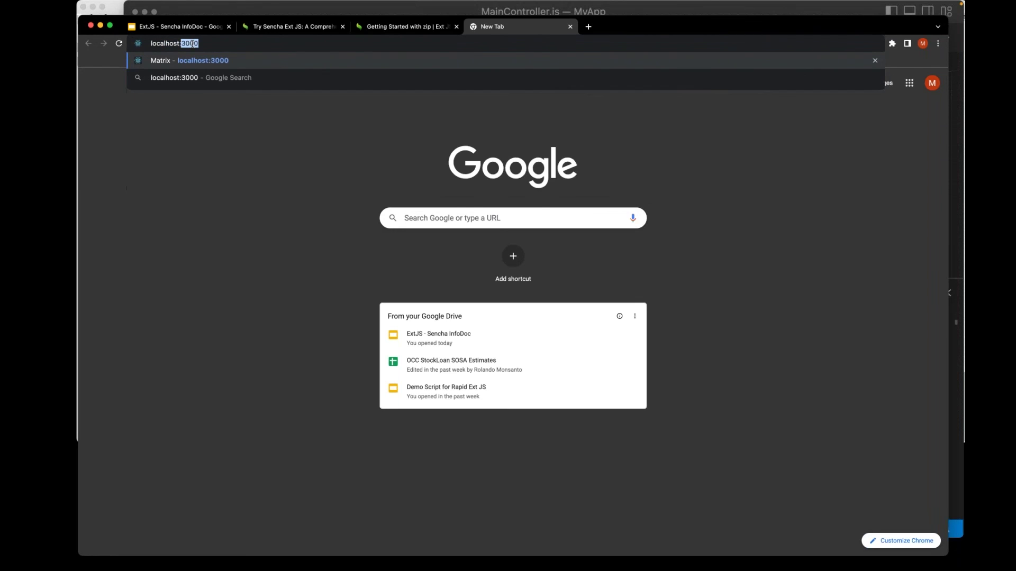
text(184)
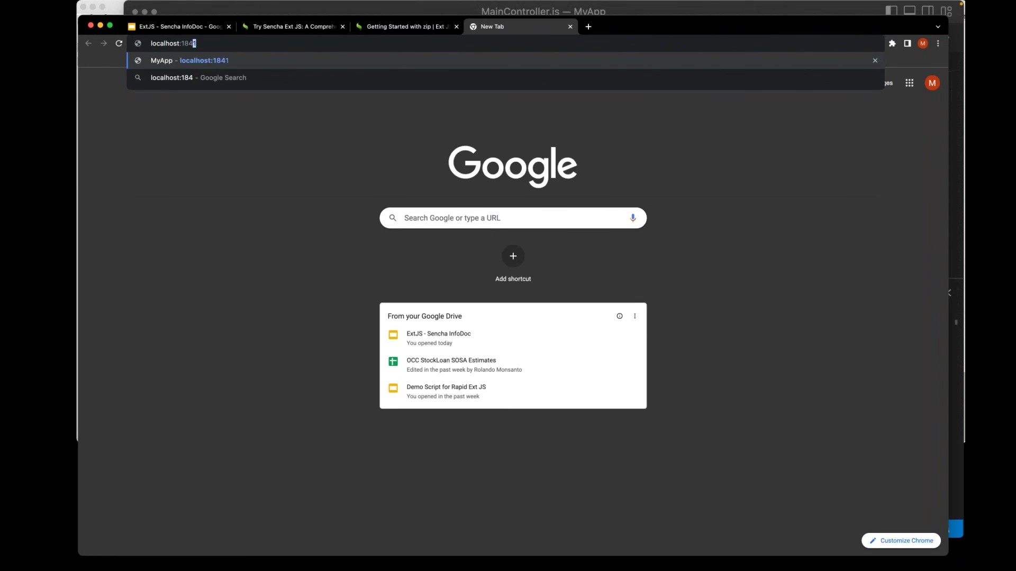
text(1)
key(Return)
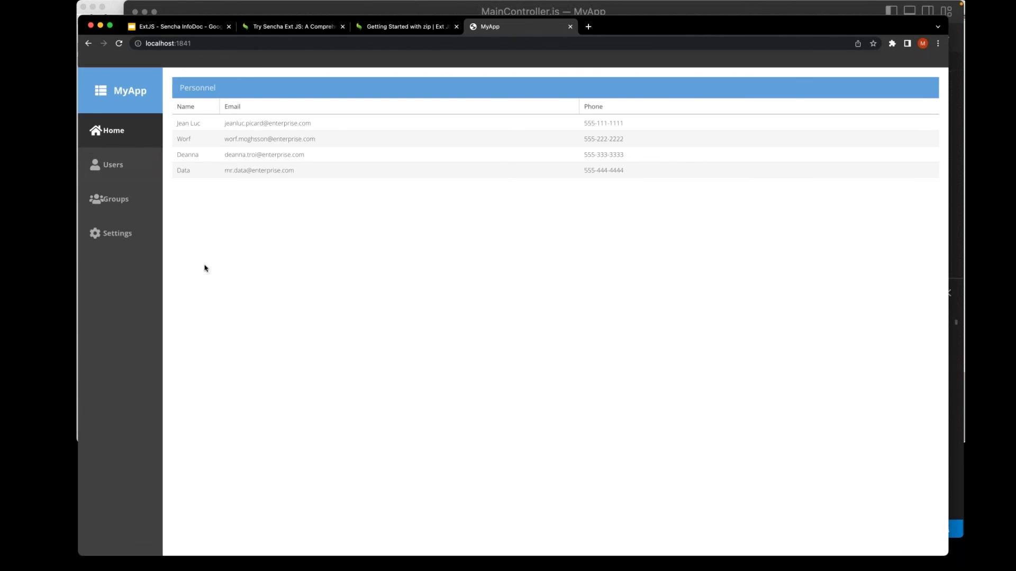